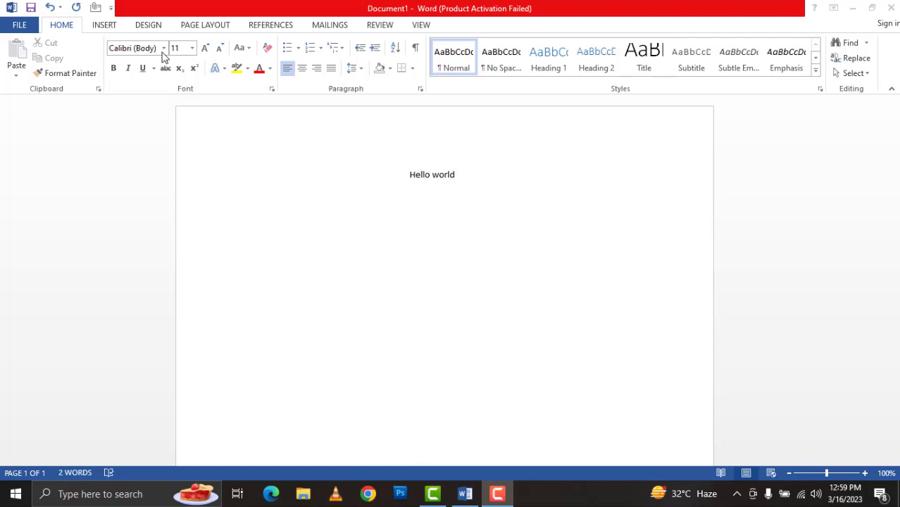
Select the "Hello world" text and browse the available fonts to preview them on it
left_click(163, 49)
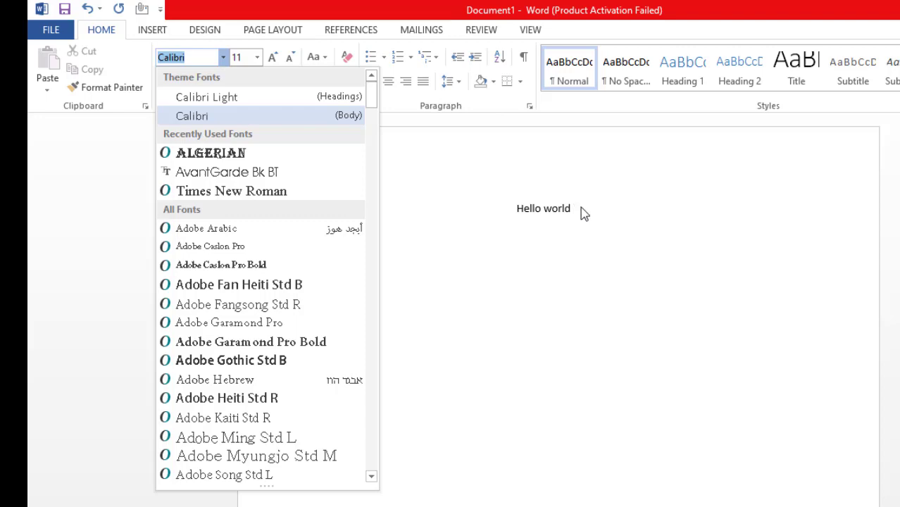
left_click(579, 212)
left_click_drag(573, 209, 559, 213)
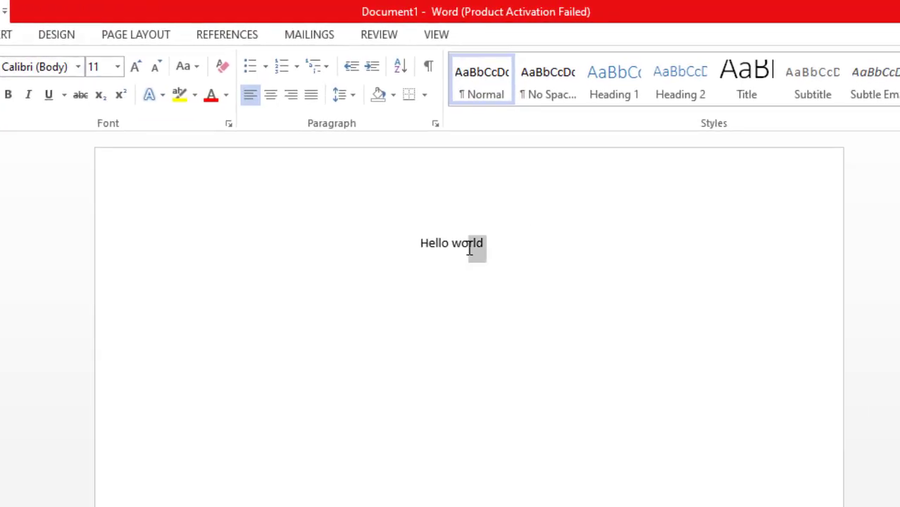
left_click_drag(470, 248, 422, 247)
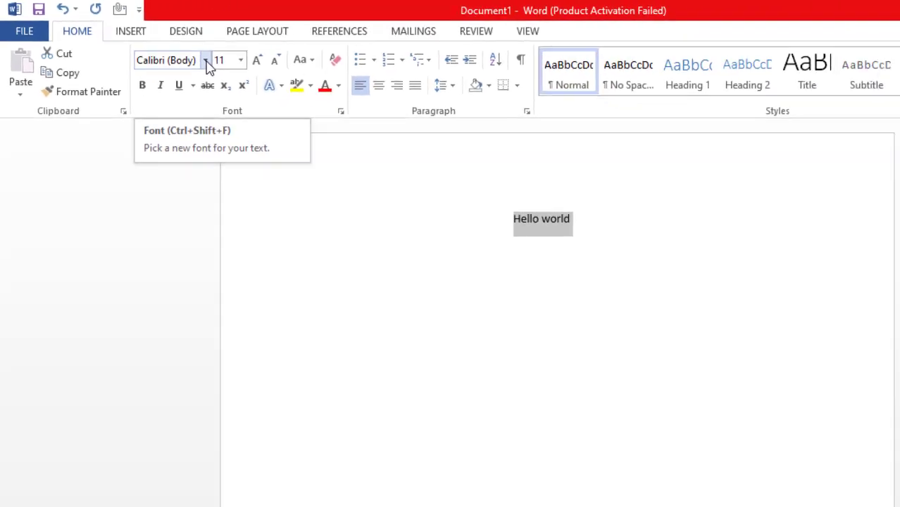
left_click(206, 62)
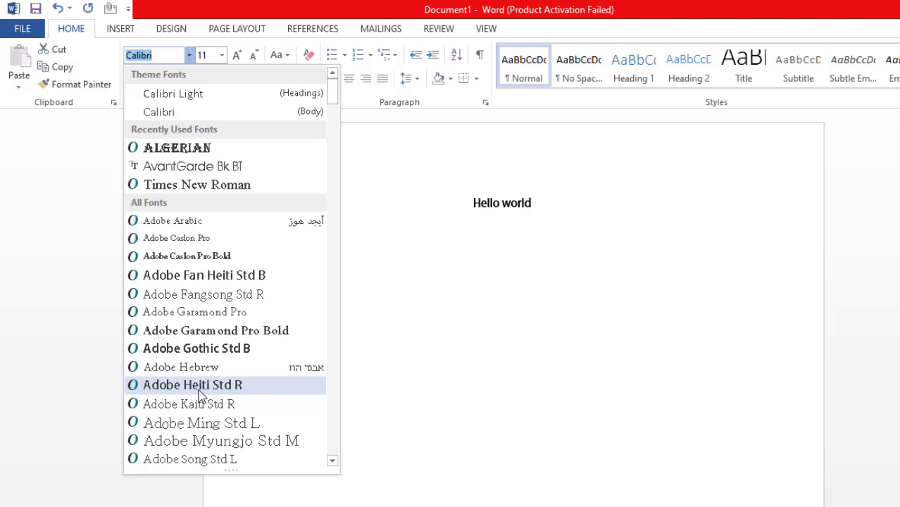
Set the font size of the selected "Hello world" text to 8
left_click(217, 57)
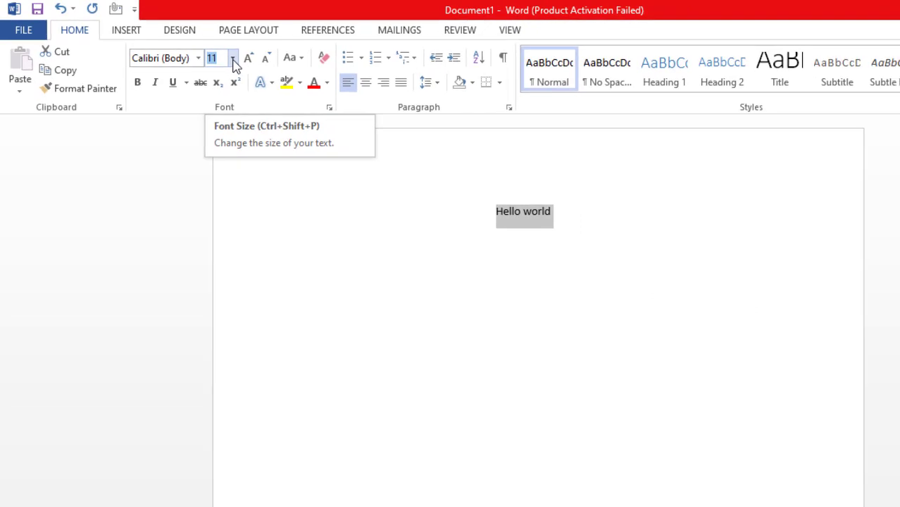
left_click(232, 60)
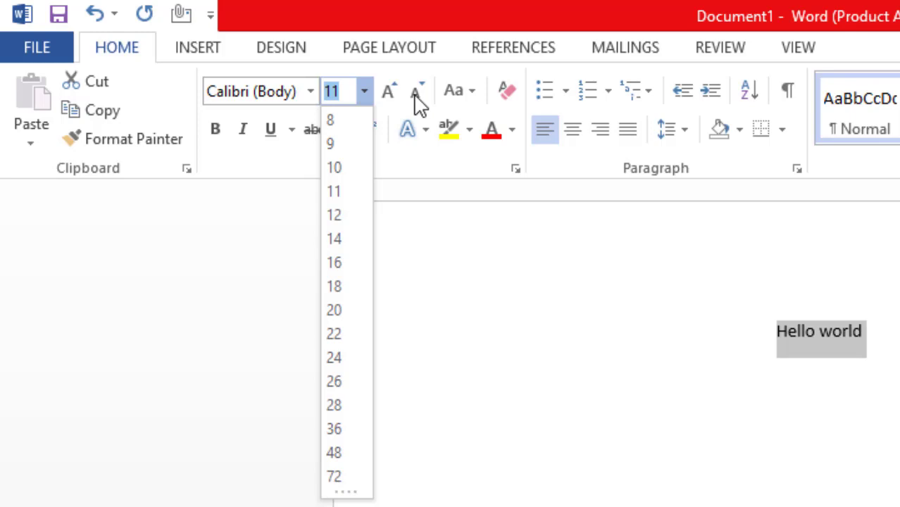
left_click(345, 120)
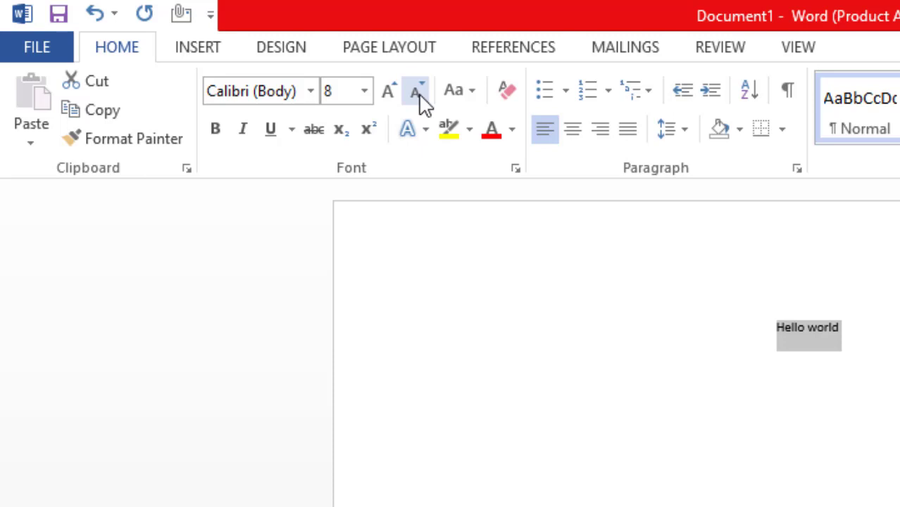
Shrink the selected "Hello world" text one increment at a time down to font size 1
left_click(416, 92)
left_click(417, 91)
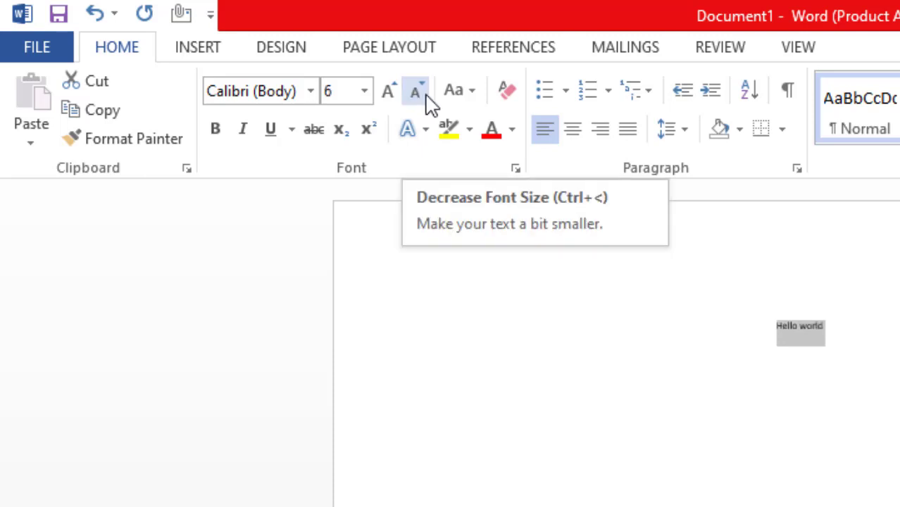
left_click(425, 98)
left_click(425, 98)
left_click(425, 98)
left_click(425, 98)
left_click(426, 98)
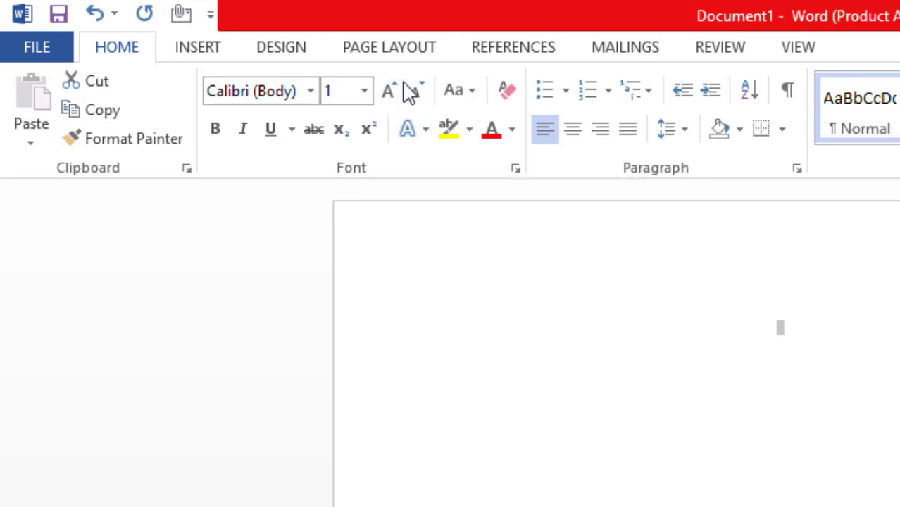
Enlarge the selected "Hello world" text increment by increment up to a font size of at least 90
left_click(403, 92)
left_click(403, 93)
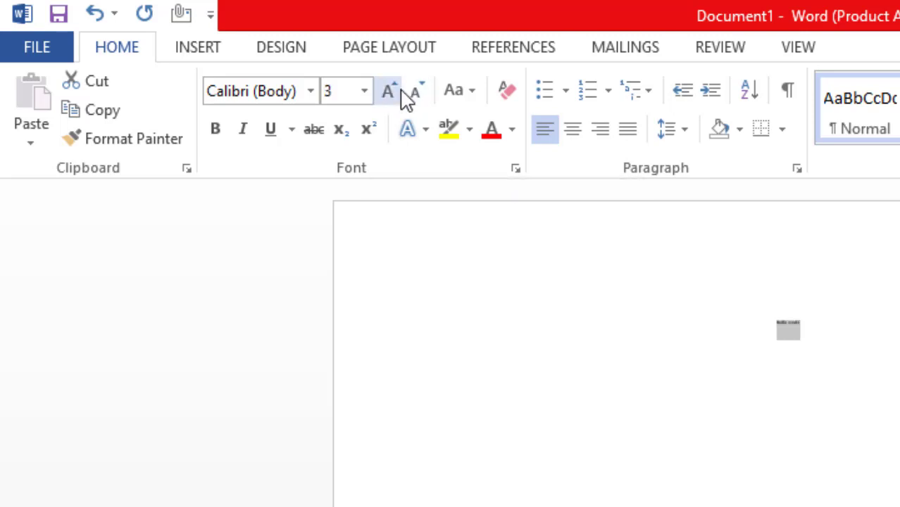
left_click(402, 92)
left_click(402, 92)
left_click(403, 93)
left_click(403, 92)
left_click(402, 92)
double_click(380, 86)
left_click(381, 86)
double_click(380, 85)
left_click(380, 85)
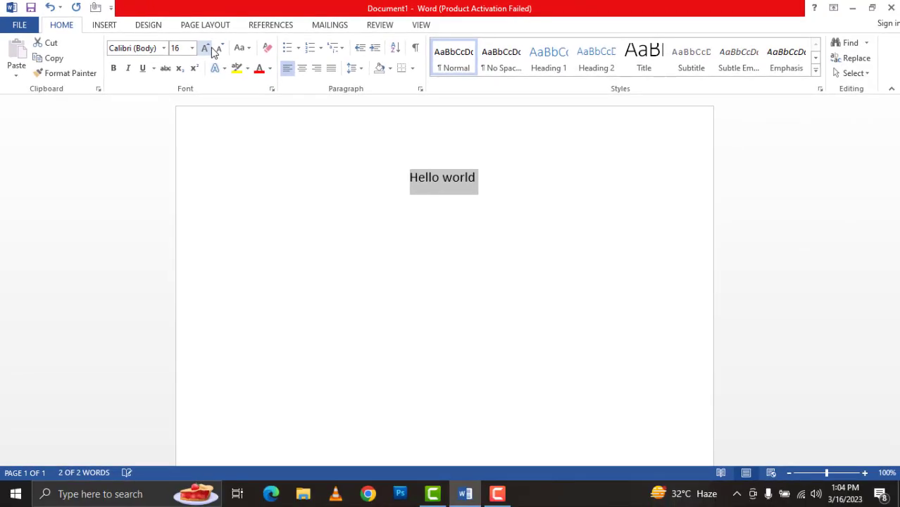
double_click(380, 85)
double_click(380, 85)
left_click(381, 85)
left_click(211, 48)
left_click(211, 48)
left_click(211, 48)
left_click(212, 48)
left_click(211, 48)
left_click(211, 48)
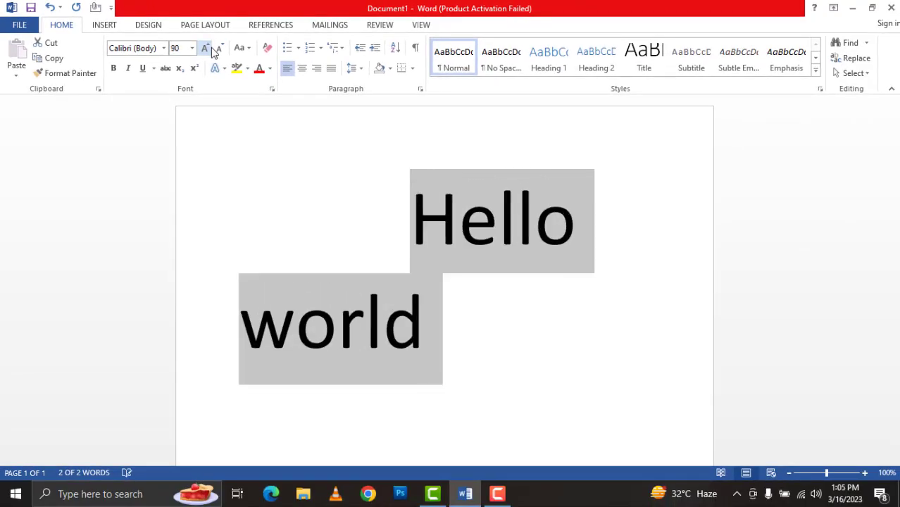
left_click(211, 48)
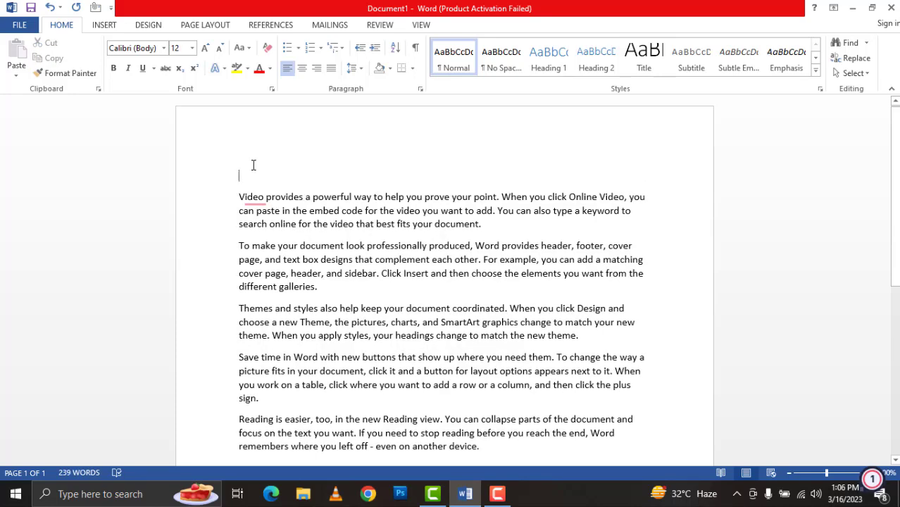
Enter the heading "The video is powerful tool" on the empty line above the first paragraph
type("The vi")
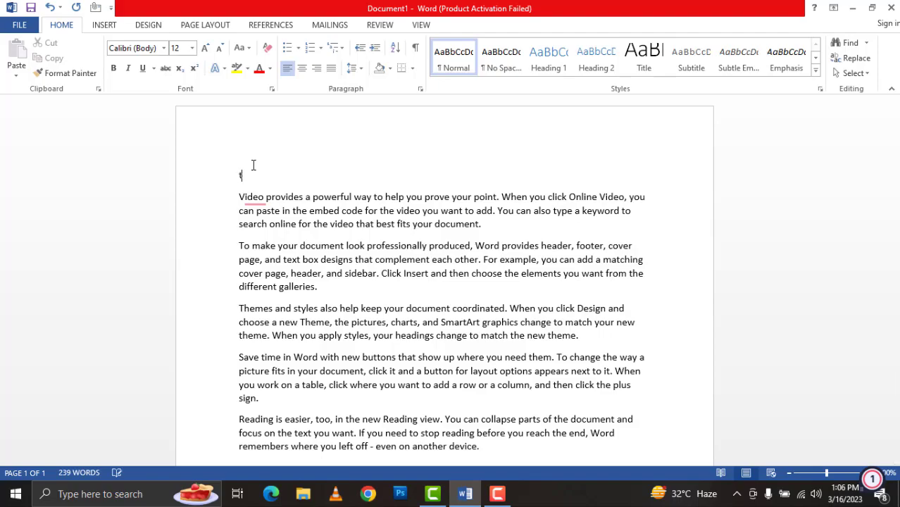
type("de")
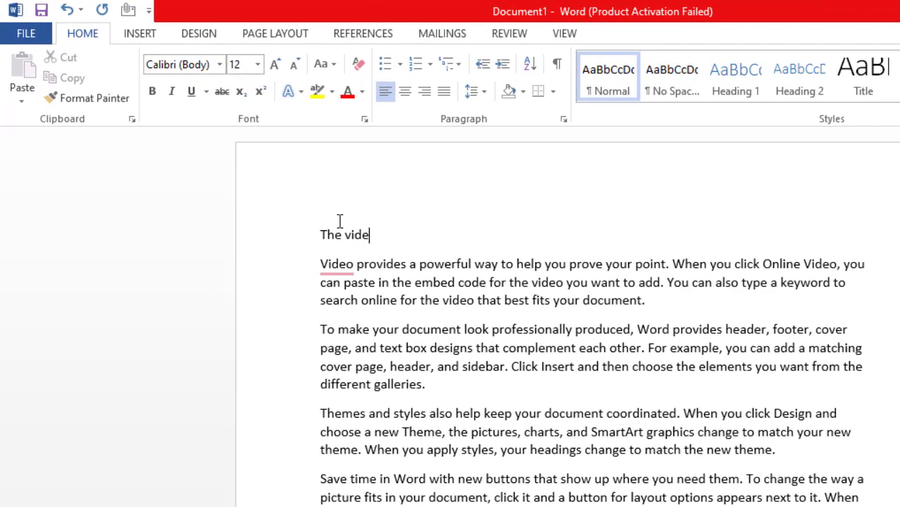
type("o is po")
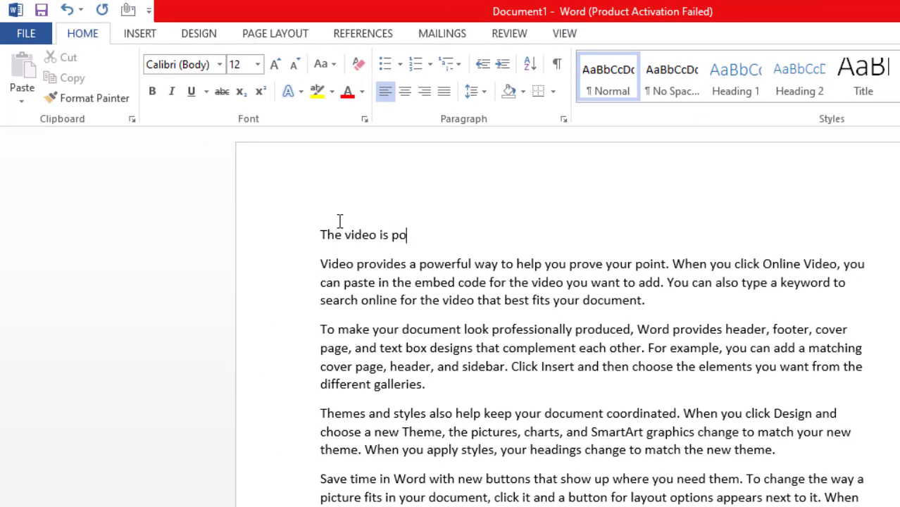
type("werful tool")
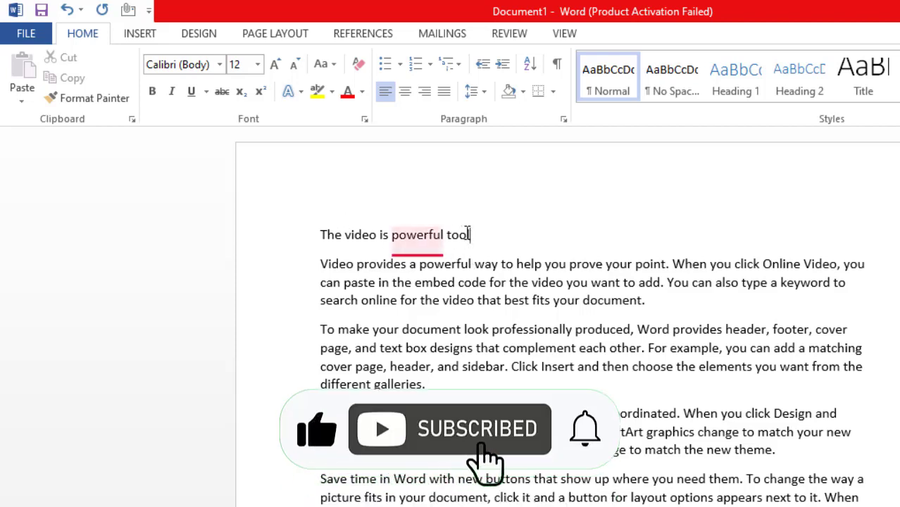
Make the whole heading "The video is powerful tool" bold
mouse_move(409, 245)
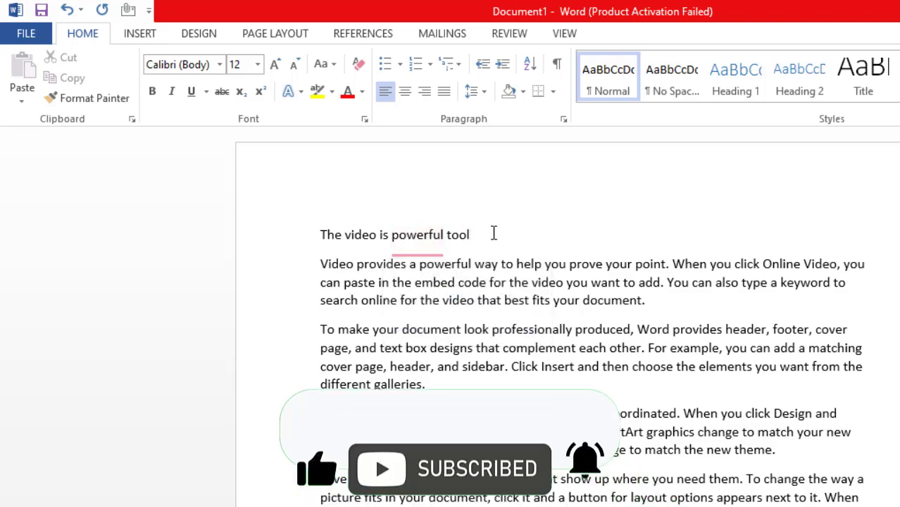
left_click_drag(492, 233, 320, 233)
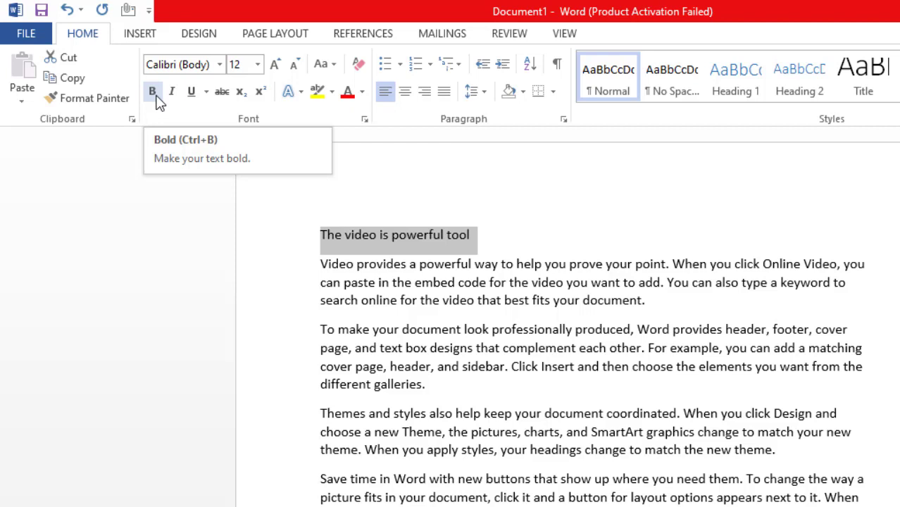
left_click(156, 97)
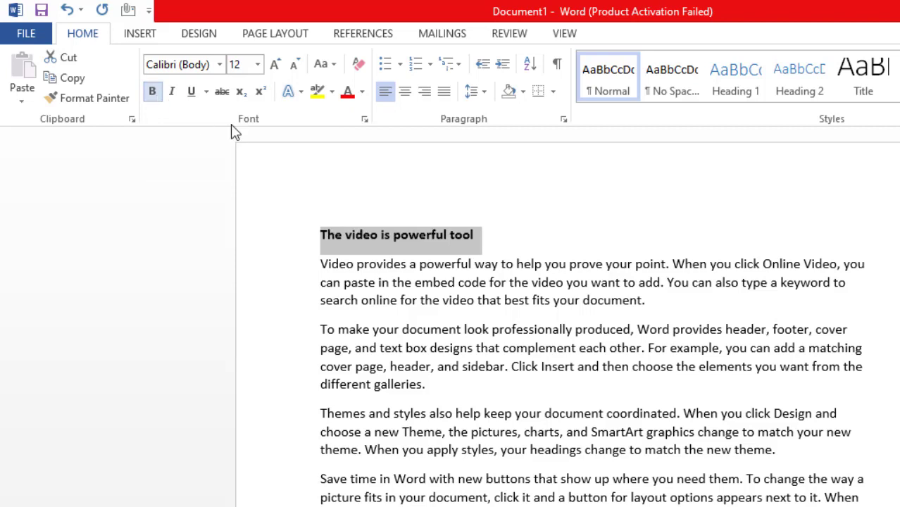
left_click(481, 233)
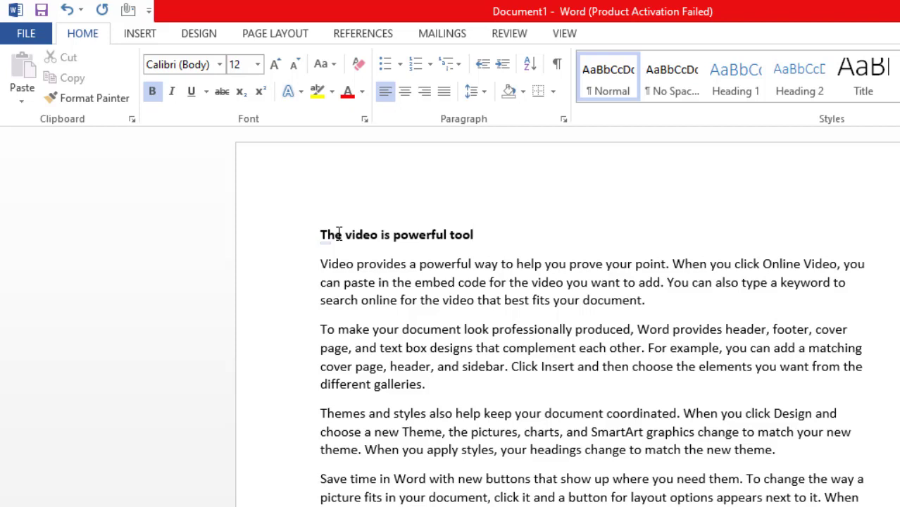
Italicize the whole heading "The video is powerful tool"
left_click_drag(474, 234, 313, 233)
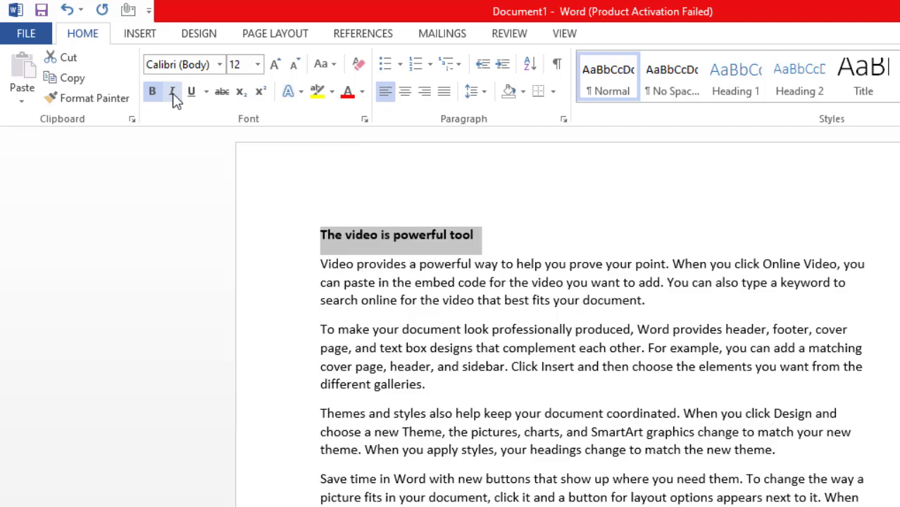
left_click(174, 94)
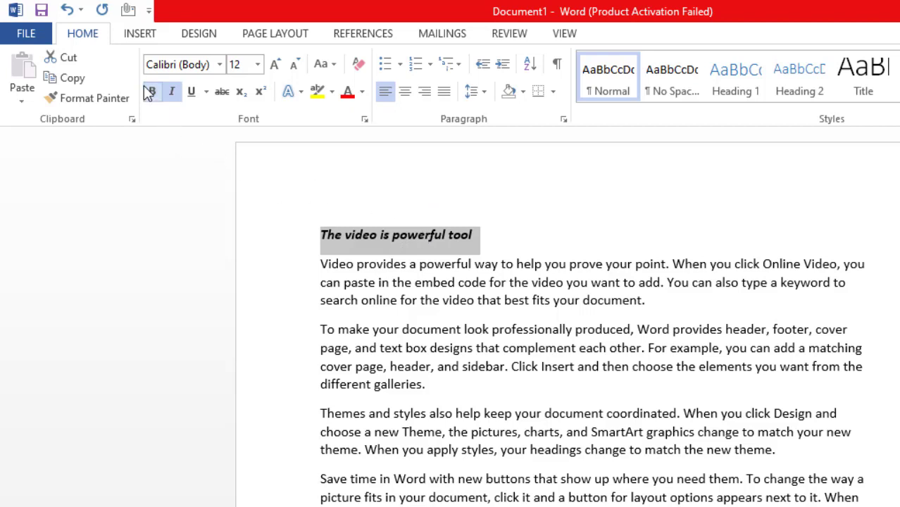
left_click(495, 276)
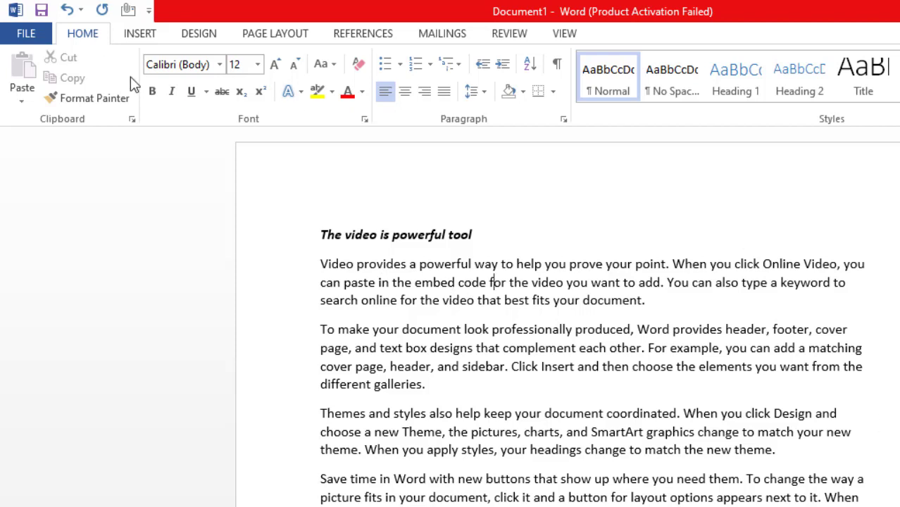
Underline the whole heading "The video is powerful tool"
left_click(419, 236)
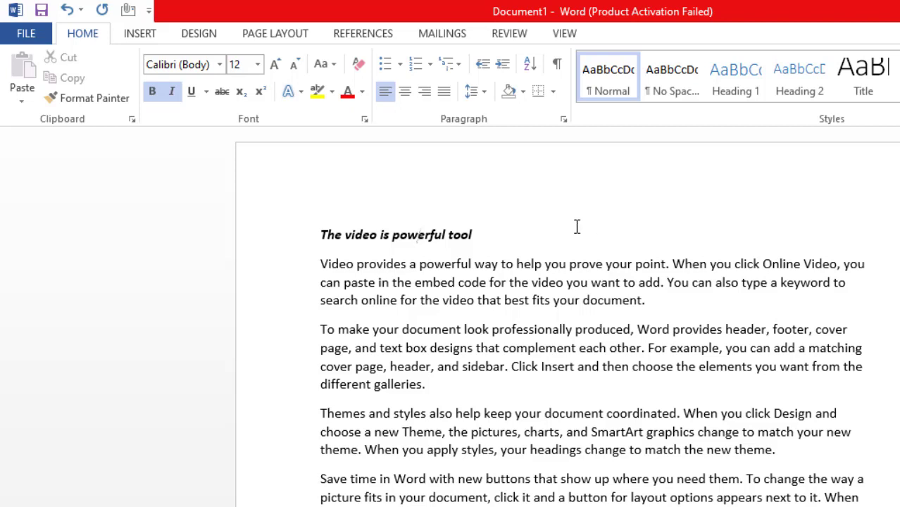
mouse_move(471, 234)
left_mouse_down()
mouse_move(446, 223)
mouse_move(337, 219)
left_mouse_up()
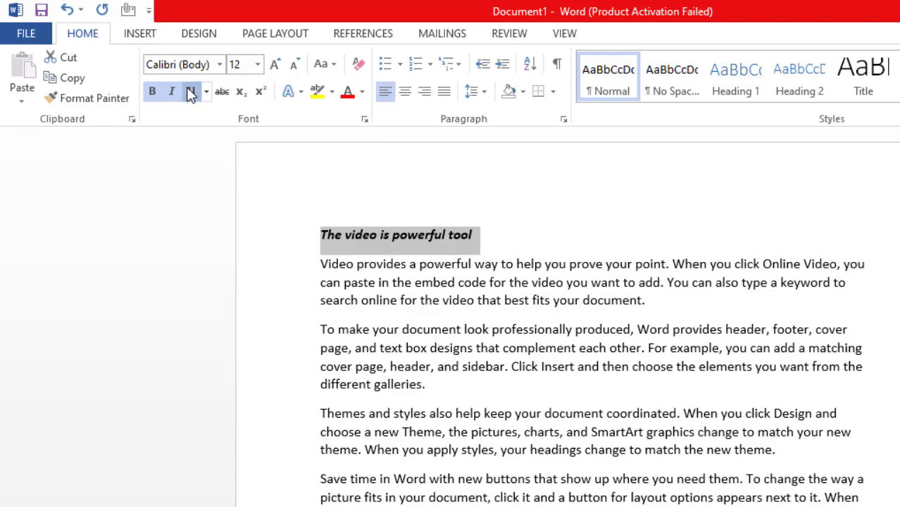
left_click(190, 93)
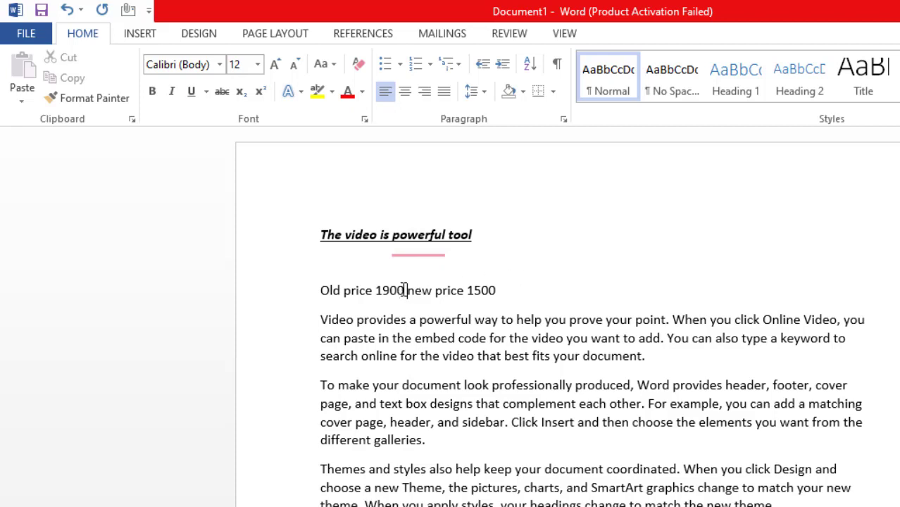
Strike through the old price 1900 and the first paragraph's sentence from "When you click Online Video" to "want to add"
left_click_drag(404, 290, 374, 296)
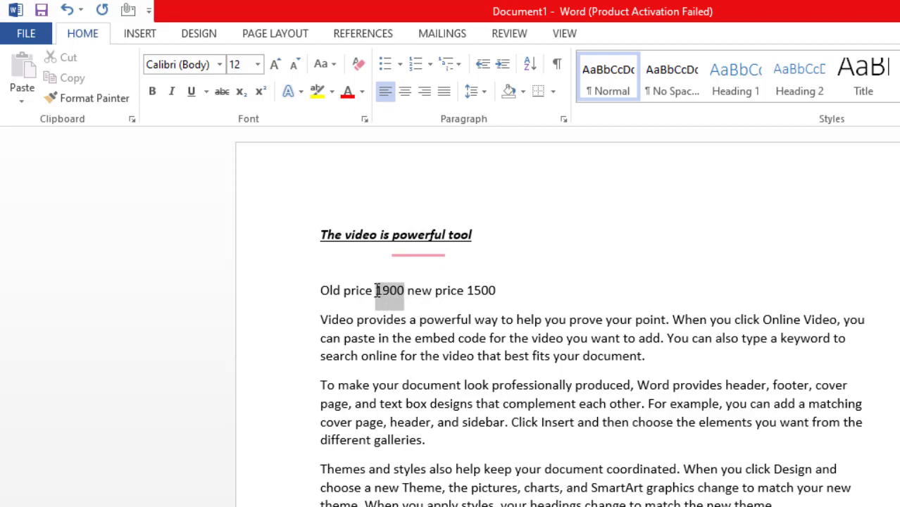
left_click(222, 92)
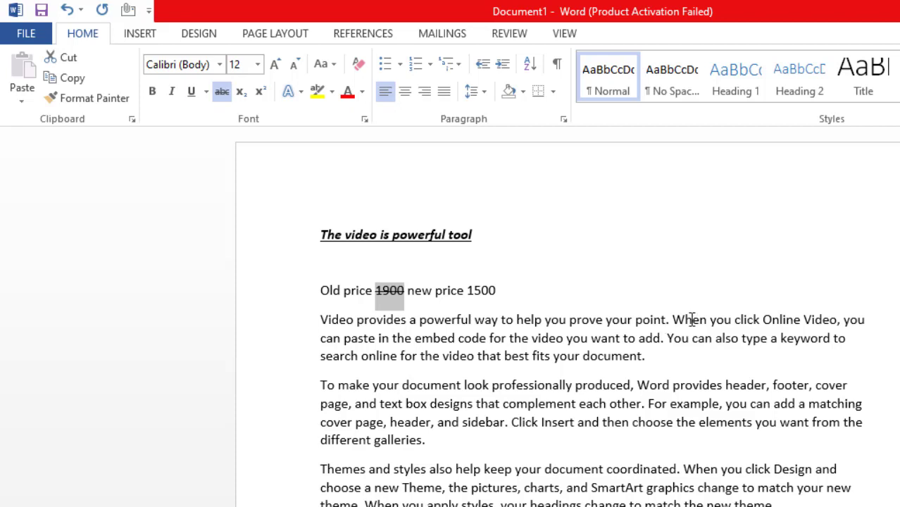
left_click_drag(672, 319, 663, 340)
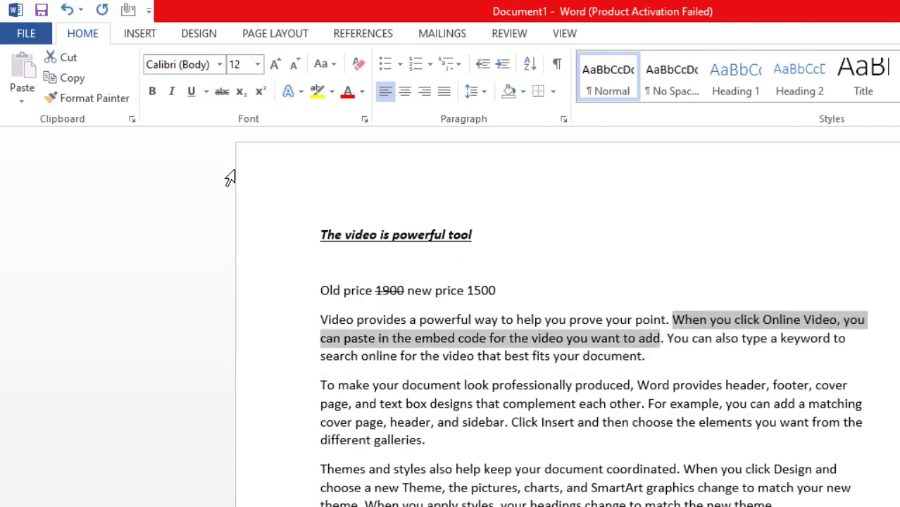
left_click(222, 95)
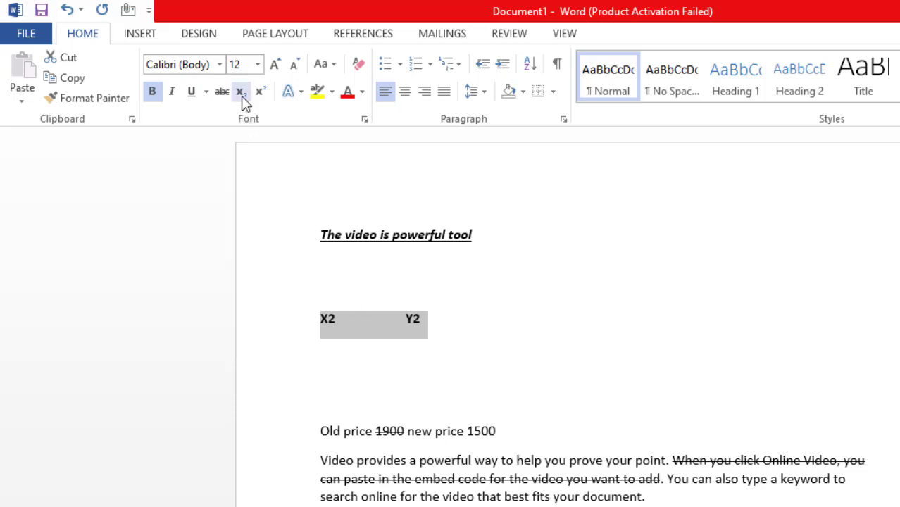
Format the 2 in "X2" below the heading as subscript
left_click(345, 267)
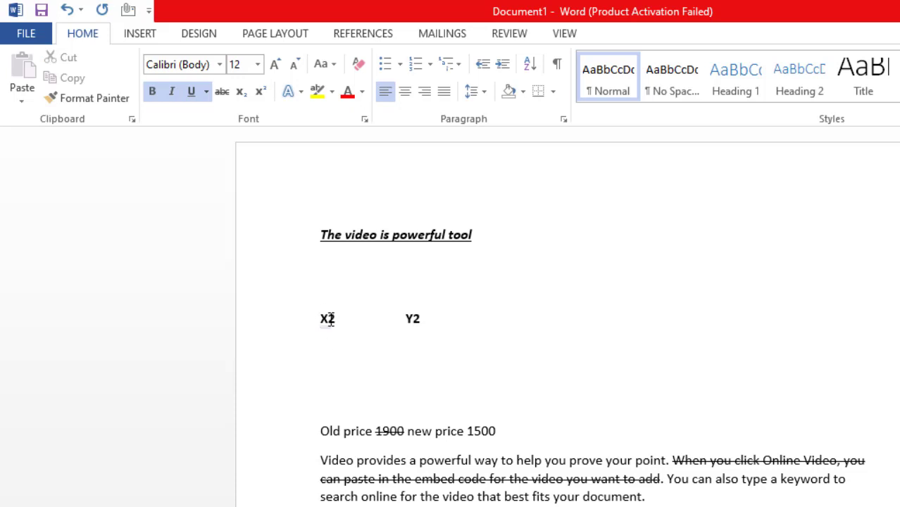
left_click_drag(328, 319, 339, 319)
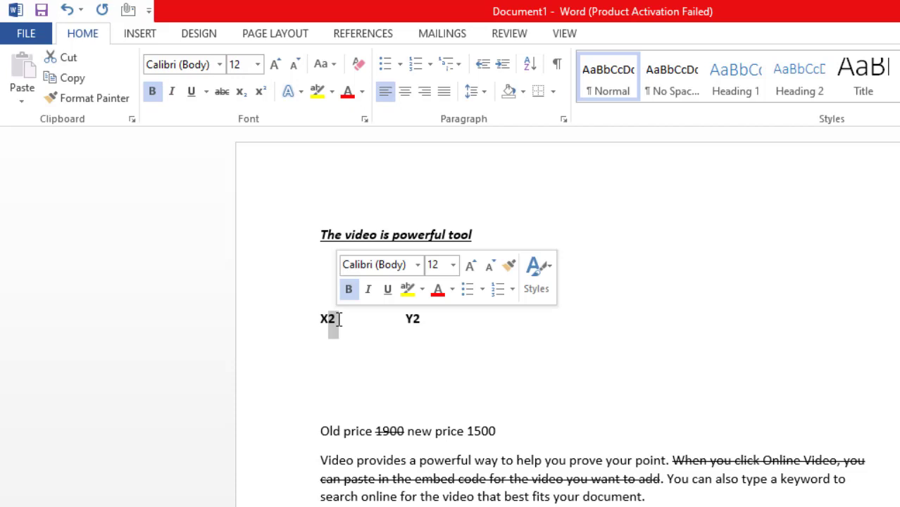
left_click(238, 98)
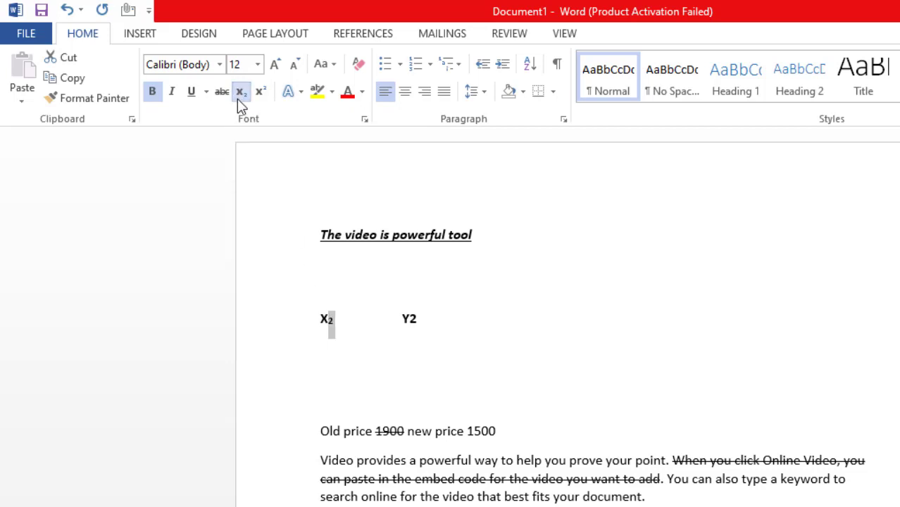
left_click(333, 308)
left_click_drag(333, 308, 311, 318)
left_click(367, 321)
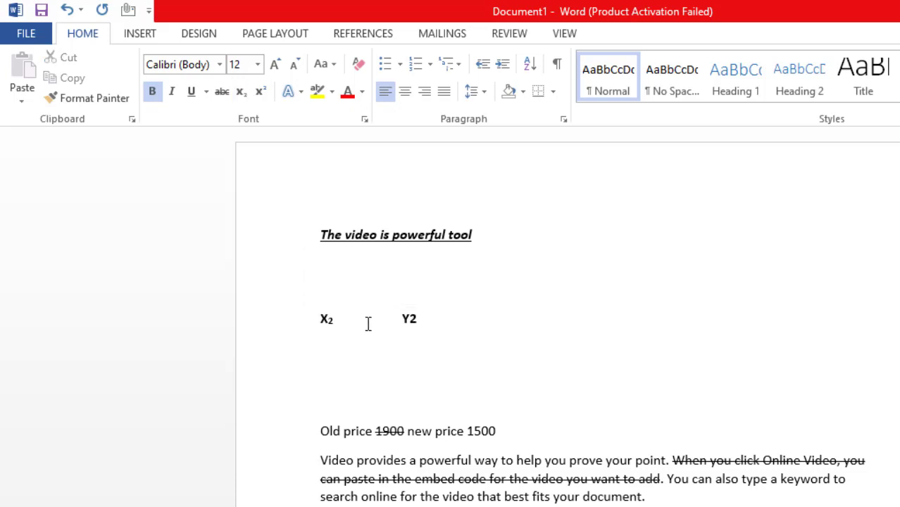
Format the 2 in "Y2" below the heading as superscript
left_click(410, 319)
left_click_drag(410, 318, 416, 319)
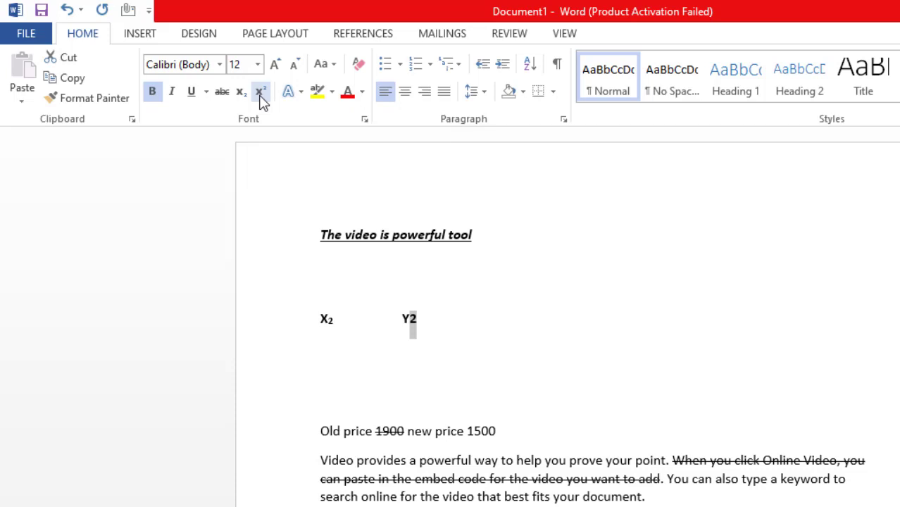
left_click(261, 92)
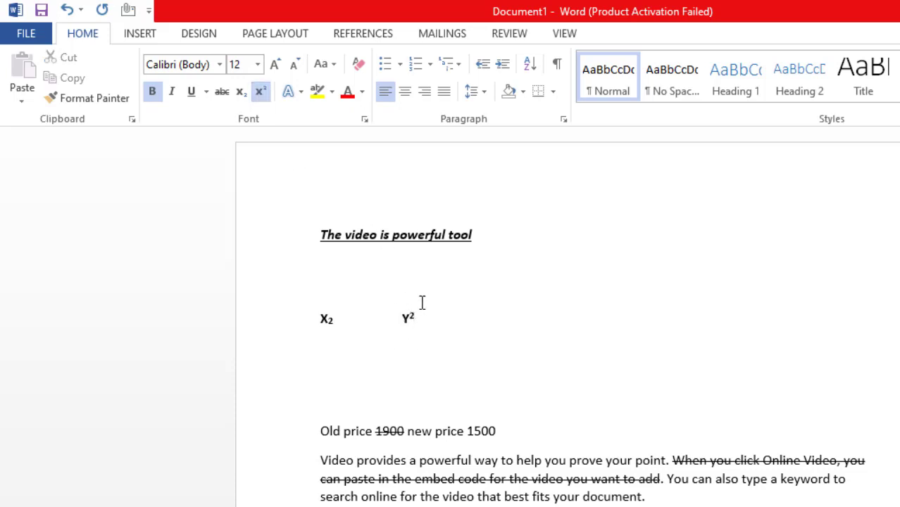
left_click(295, 321)
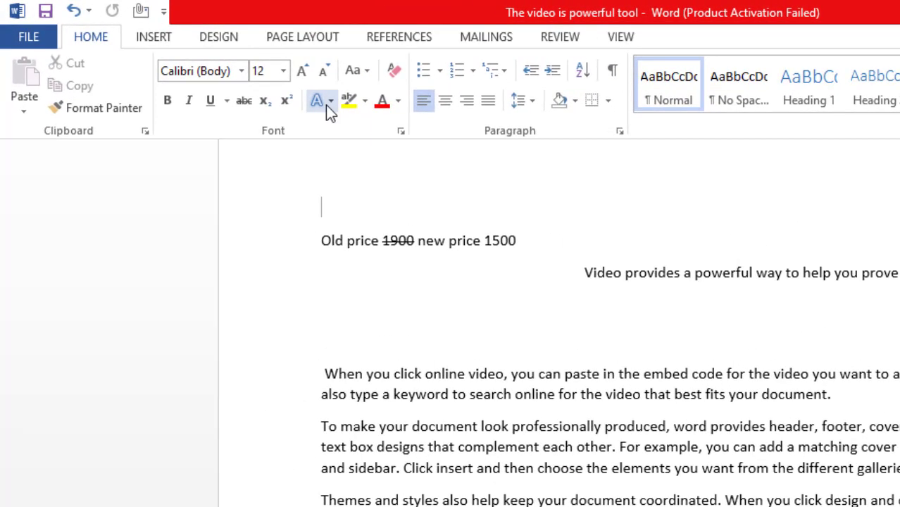
Preview the outline, shadow, reflection and glow text effects for the sentence "Video provides a powerful way to help you prove your point."
left_click(325, 105)
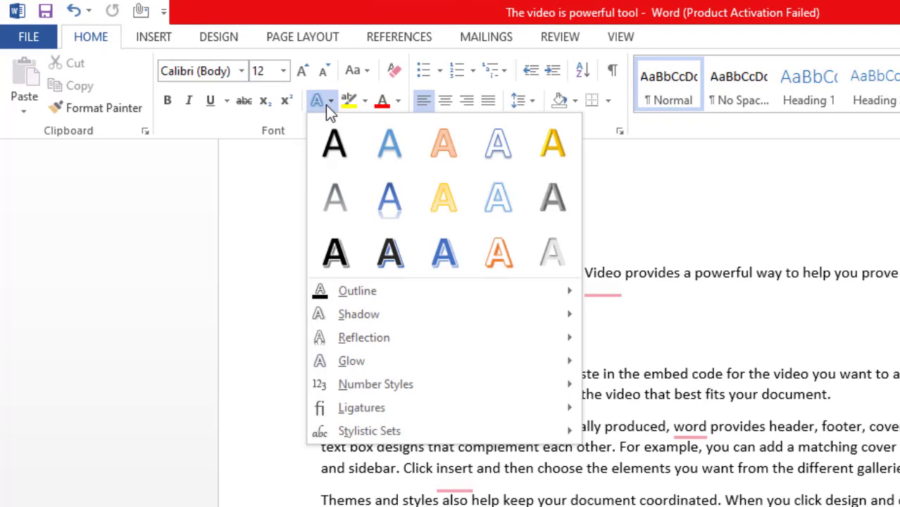
left_click(783, 239)
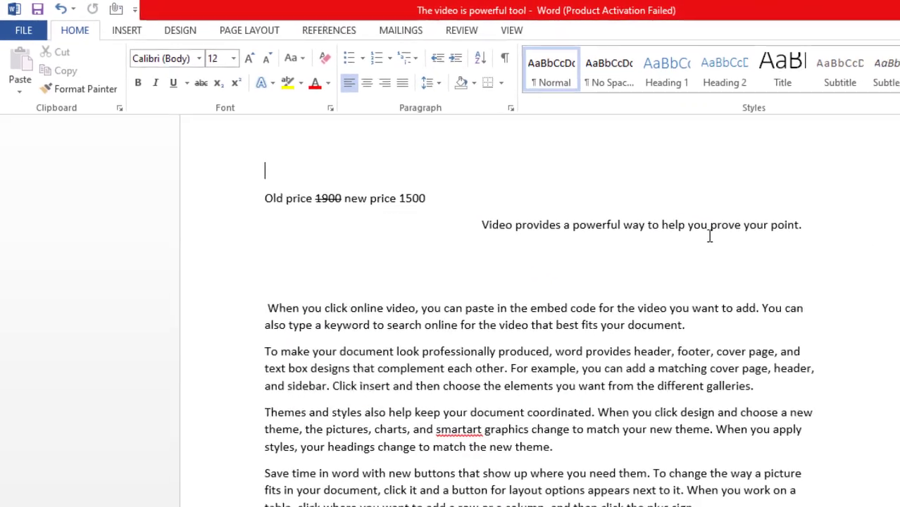
left_click_drag(792, 224, 421, 197)
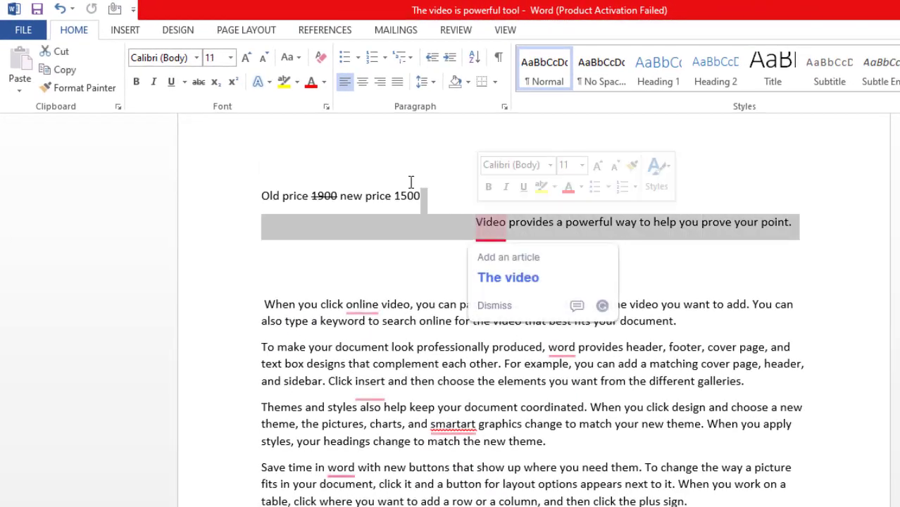
left_click(271, 83)
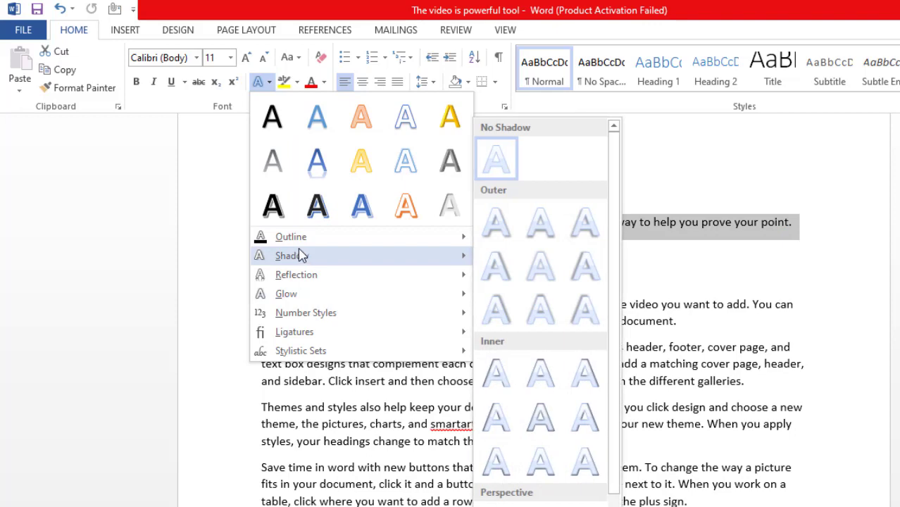
mouse_move(307, 239)
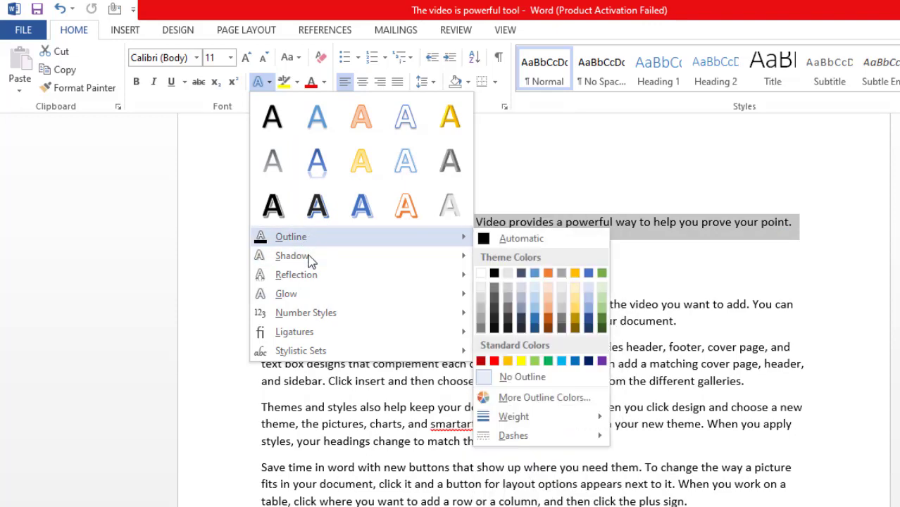
mouse_move(308, 284)
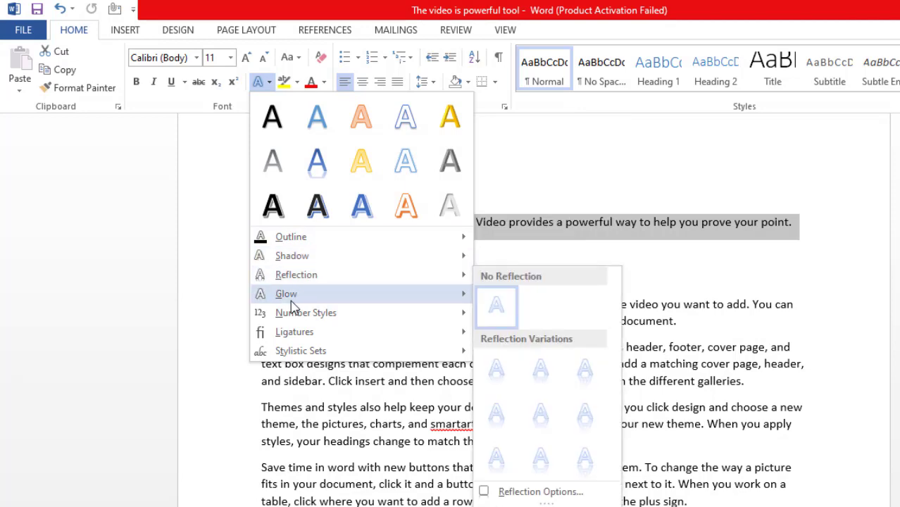
mouse_move(292, 297)
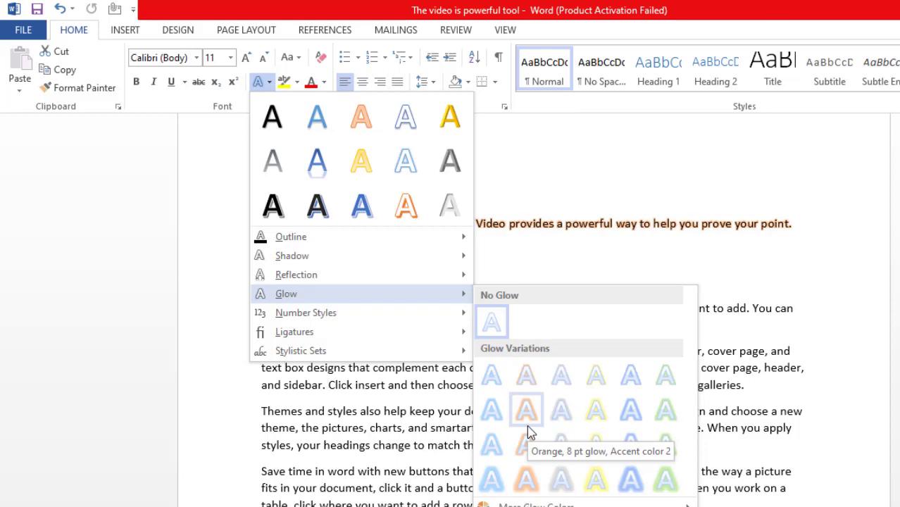
left_click(474, 259)
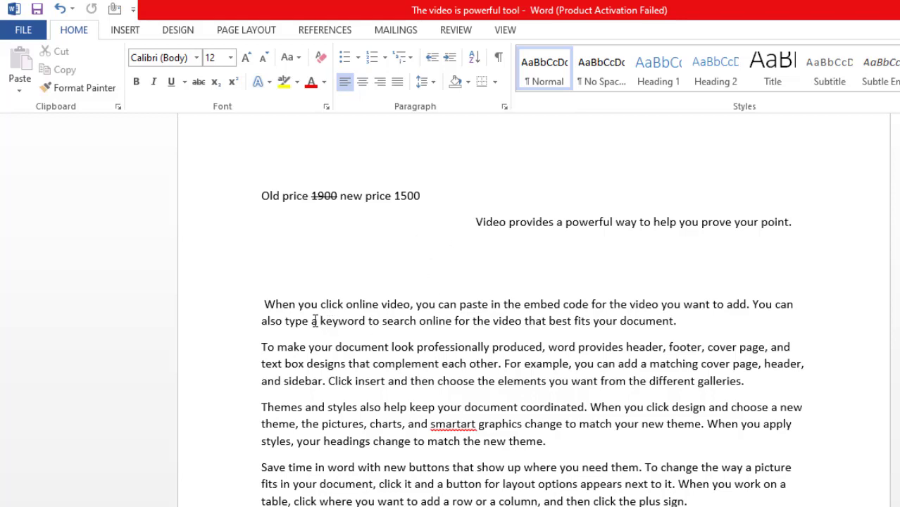
Highlight the word "keyword" in the paragraph about online video in bright green
left_click_drag(314, 320, 368, 316)
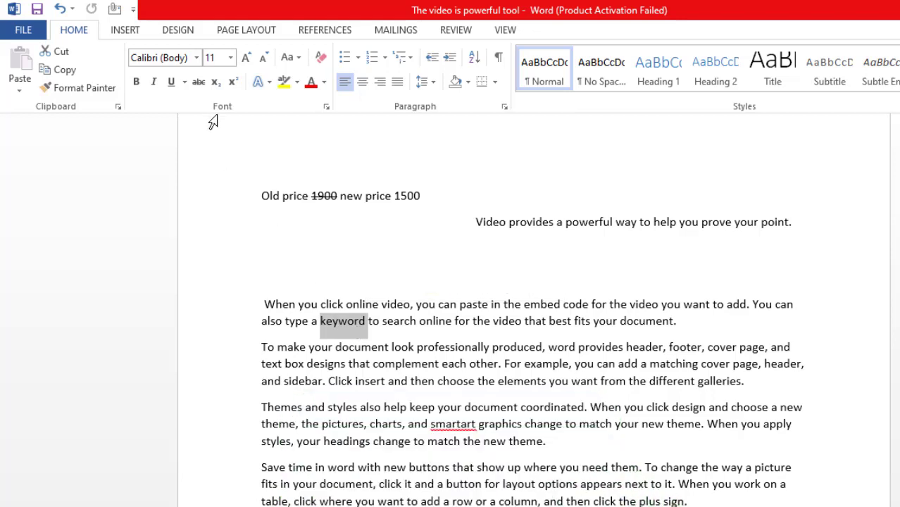
left_click(297, 82)
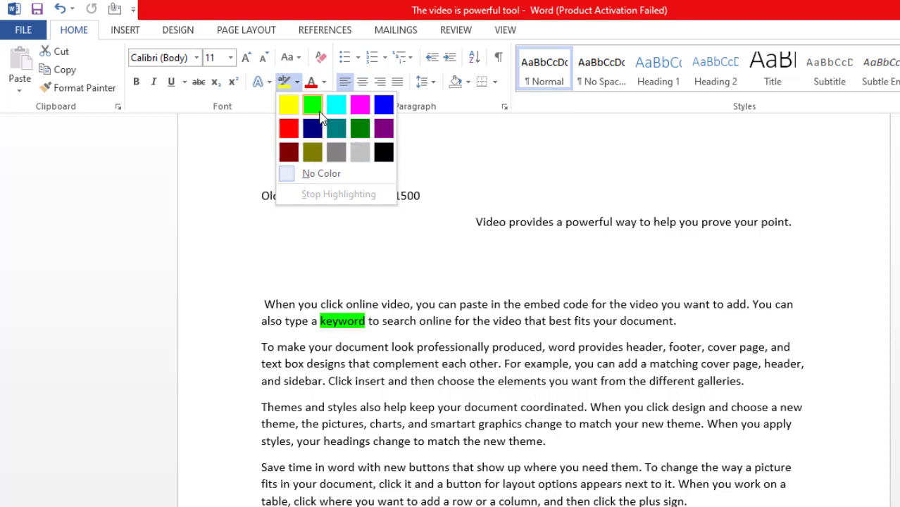
left_click(320, 114)
Highlight the sentence from "When you click online video" to "want to add." in yellow
left_click_drag(263, 305, 751, 305)
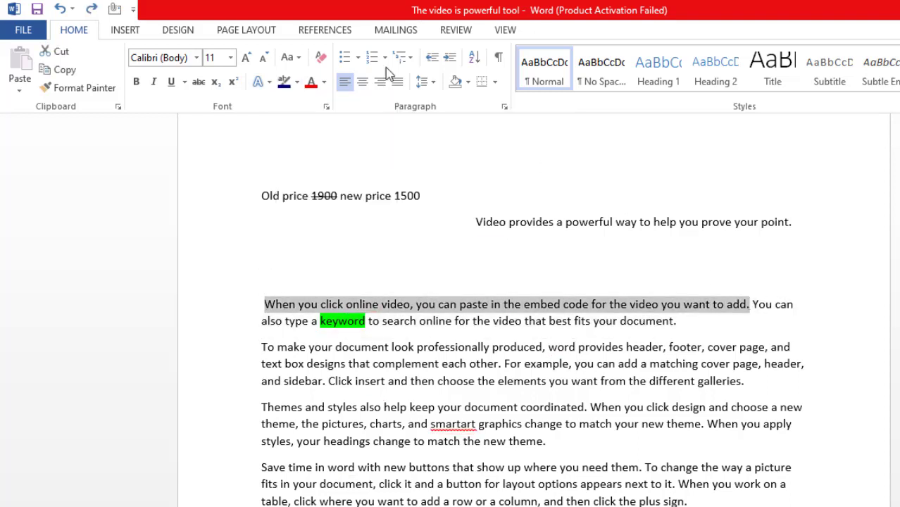
left_click(297, 82)
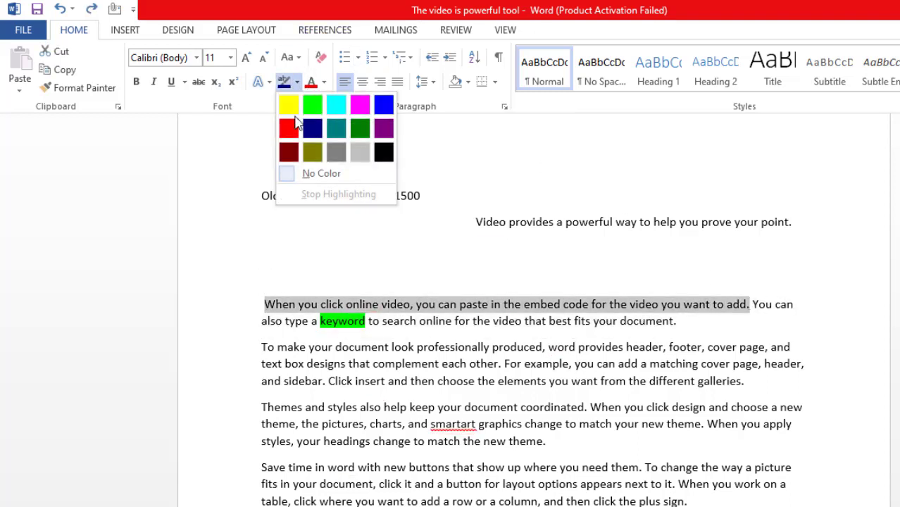
left_click(292, 107)
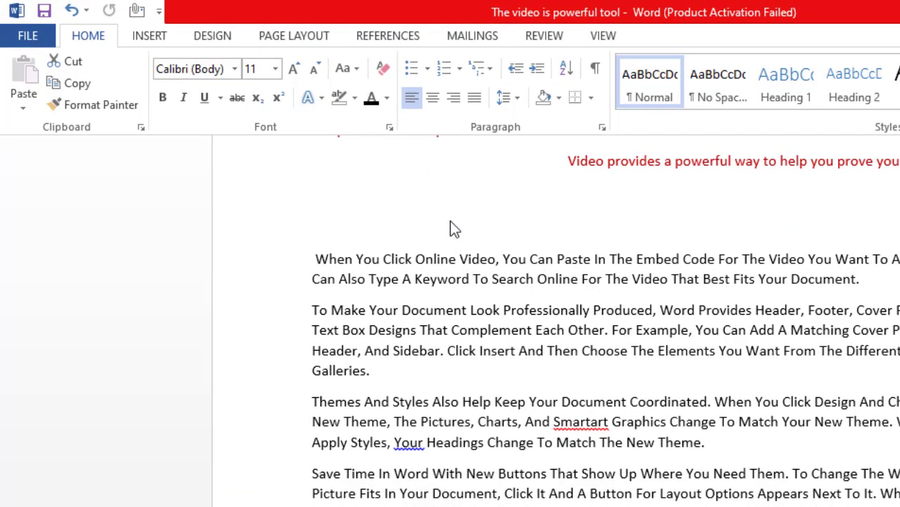
Set the font color of the paragraph beginning "When You Click Online Video" to the standard dark red
triple_click(557, 265)
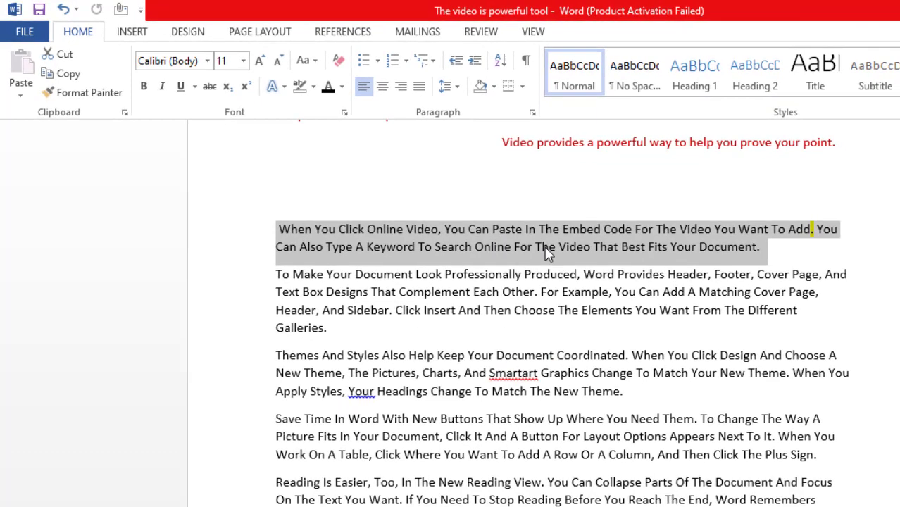
left_click(343, 88)
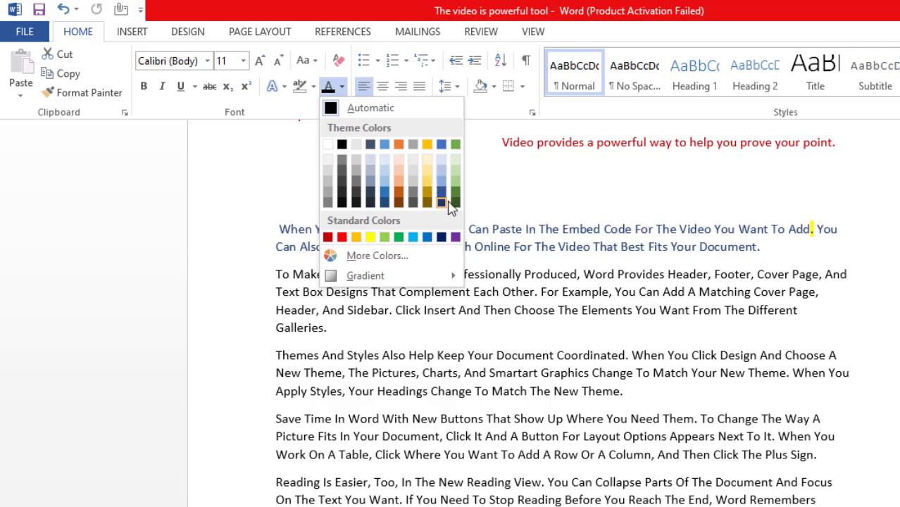
left_click(328, 238)
left_click(318, 193)
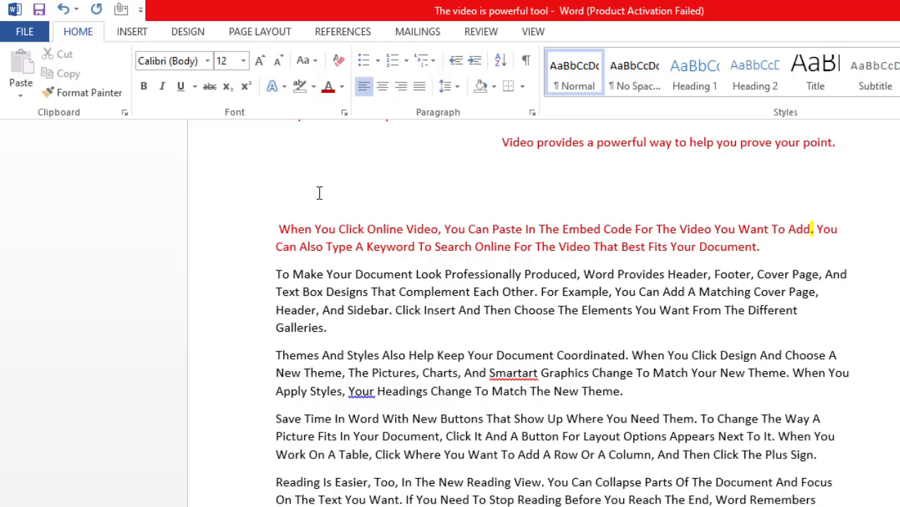
Change the five body paragraphs from "When You Click Online Video" to "Even On Another Device" to sentence case
left_click(279, 229)
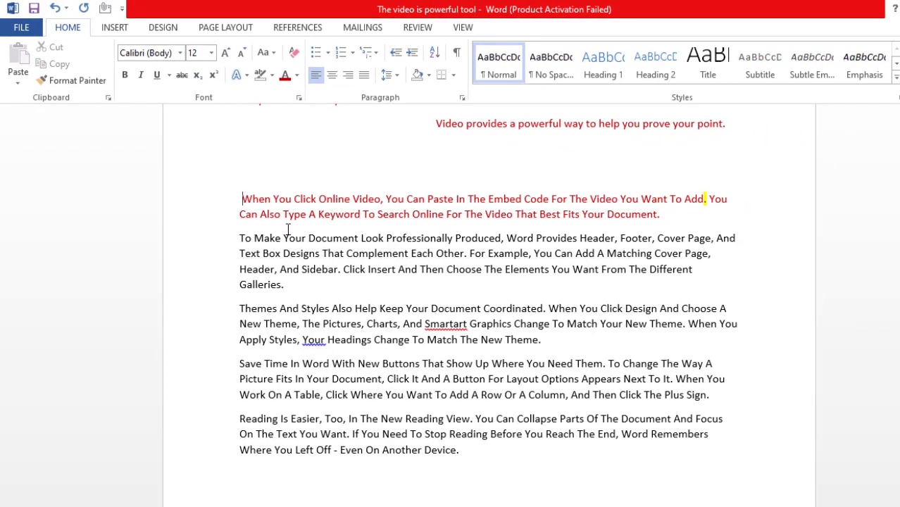
left_click_drag(287, 229, 504, 456)
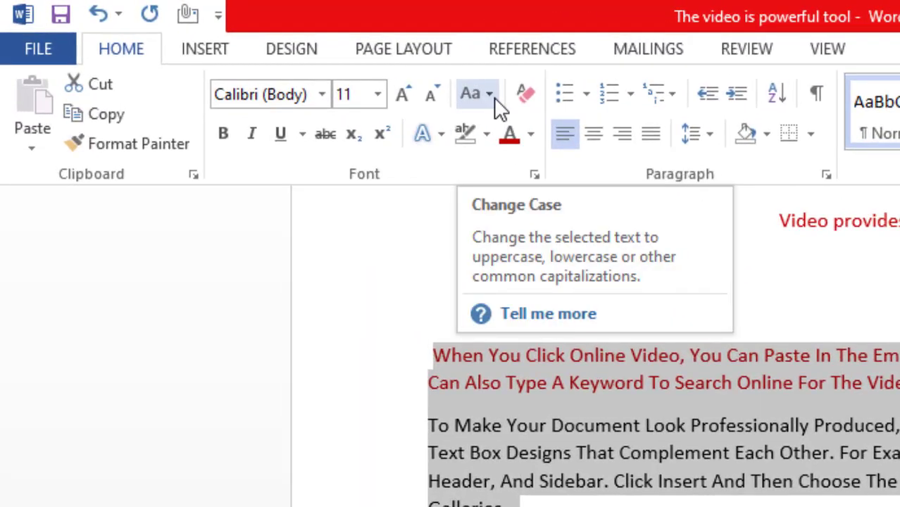
left_click(489, 95)
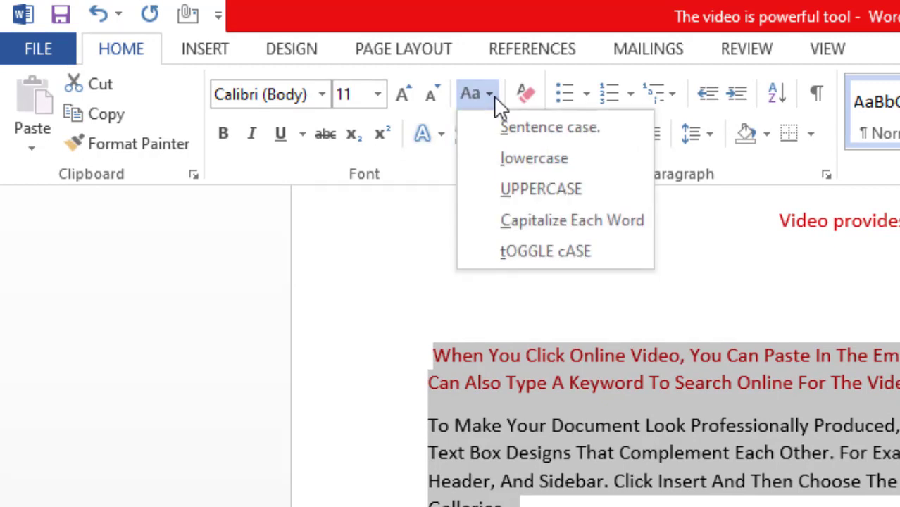
left_click(596, 127)
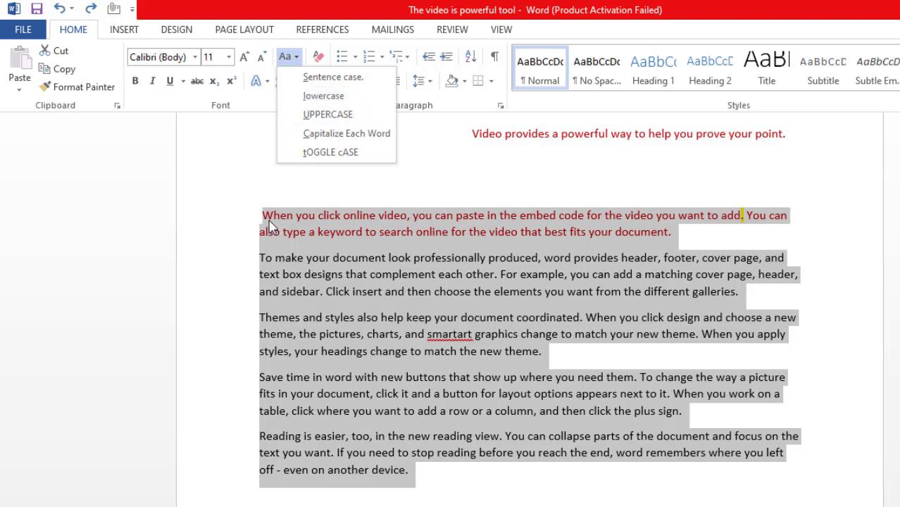
Change the case of the five selected body paragraphs to lowercase, followed by UPPERCASE
left_click(330, 99)
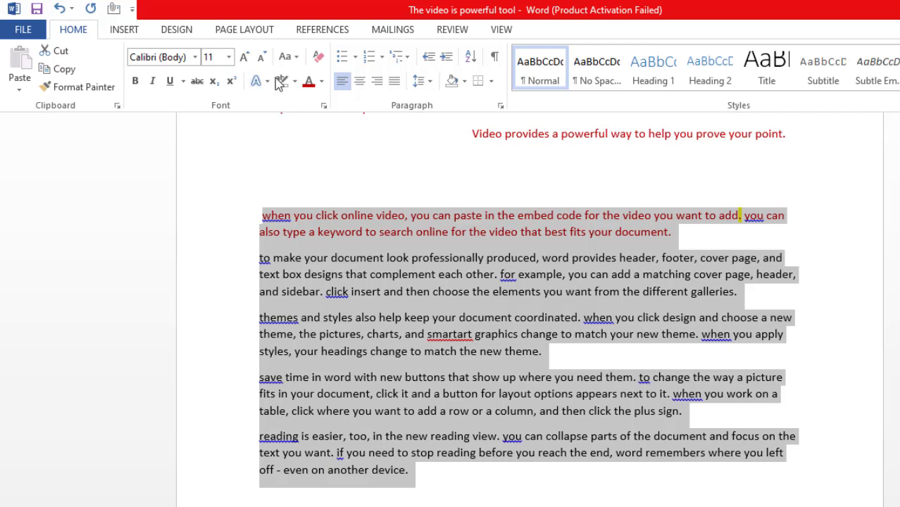
left_click(288, 56)
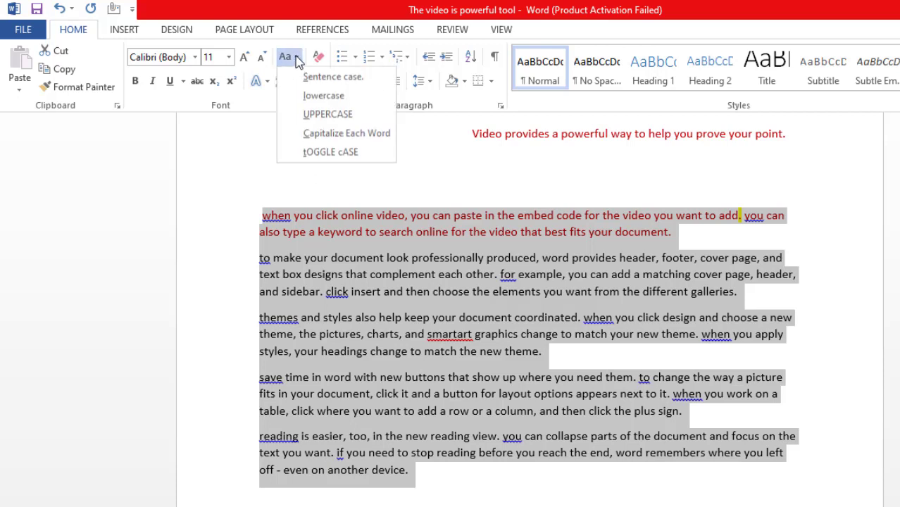
left_click(327, 116)
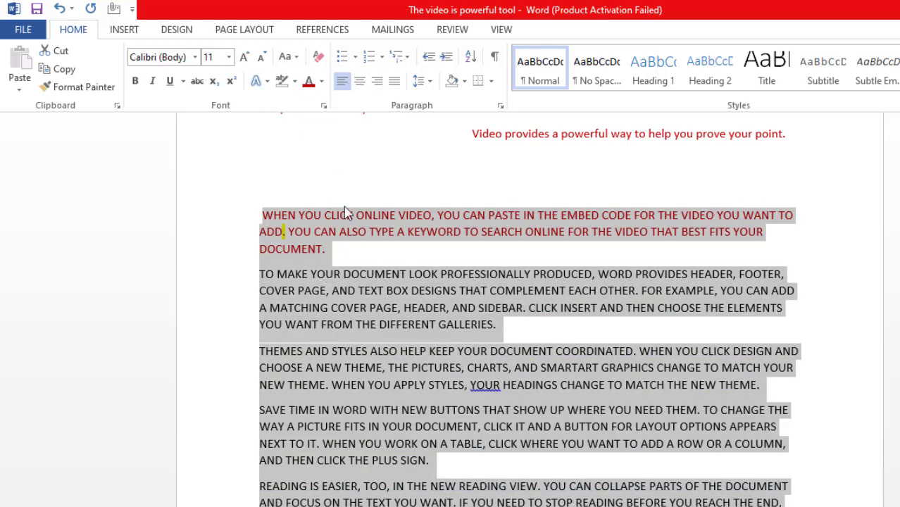
Apply Capitalize Each Word to the five selected body paragraphs, followed by toggle case
left_click(296, 59)
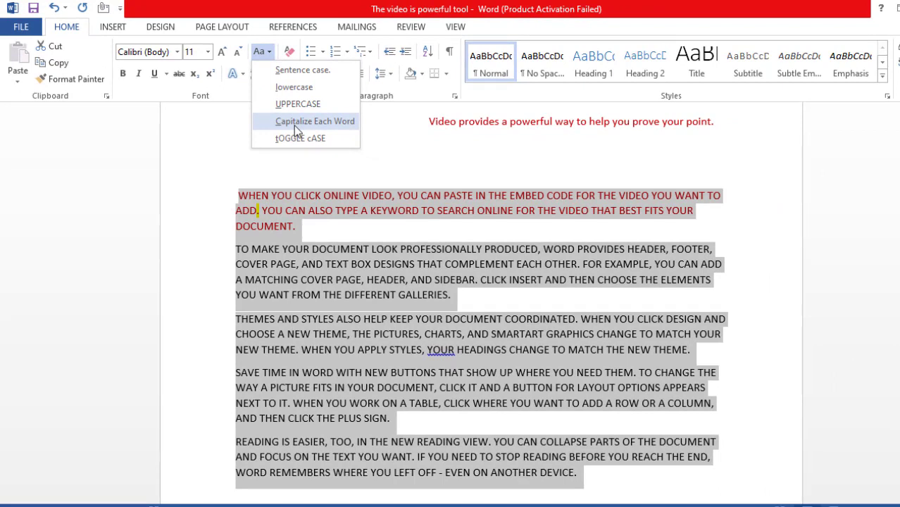
left_click(293, 125)
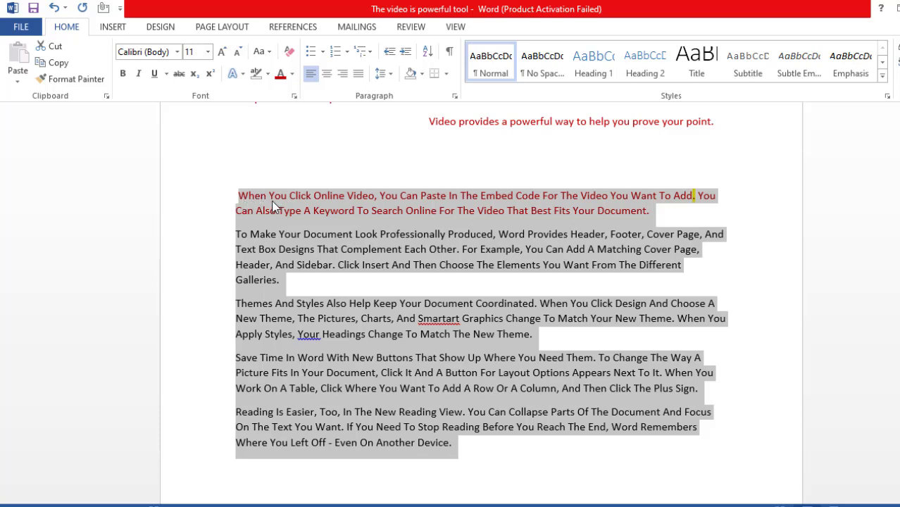
left_click(269, 55)
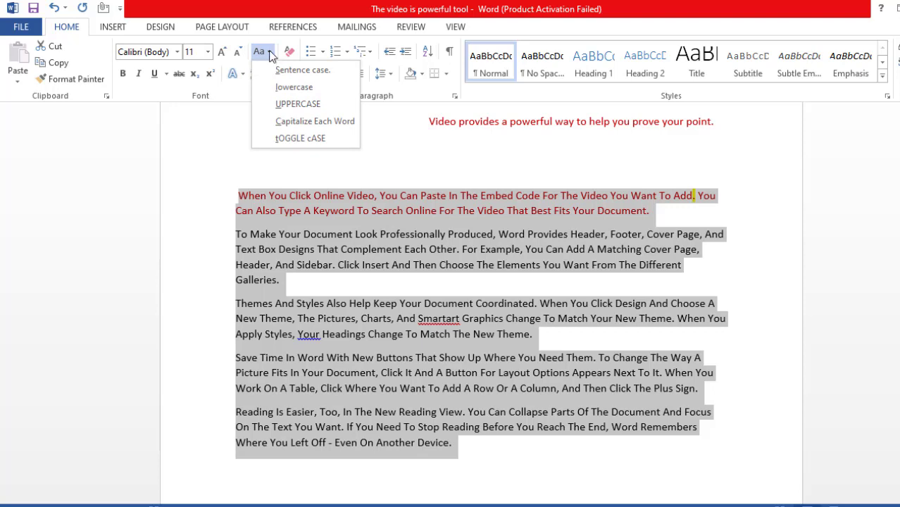
left_click(302, 140)
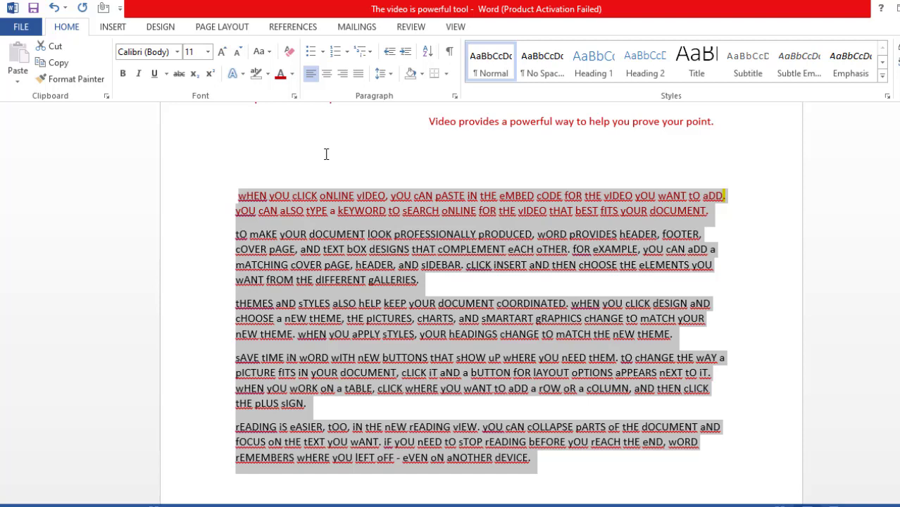
left_click(361, 175)
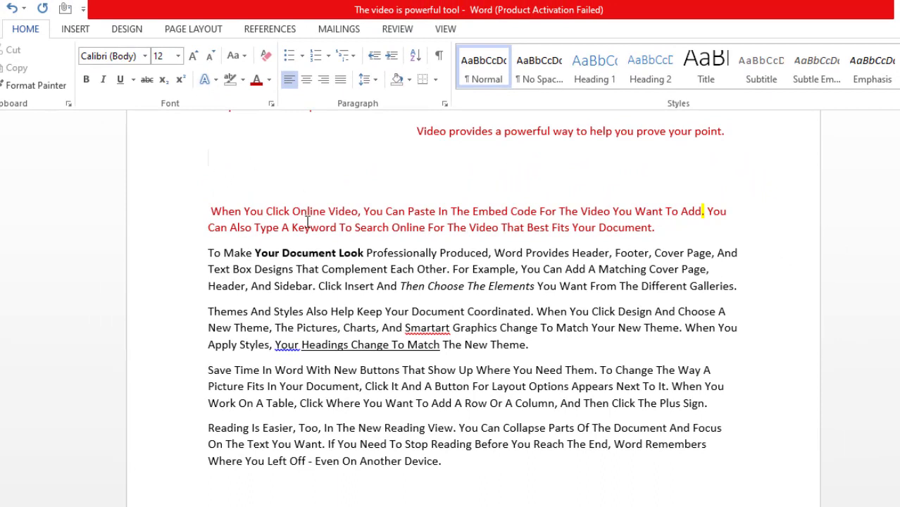
Clear all character formatting from the five body paragraphs, from "When You Click Online Video" to "Even On Another Device."
left_click_drag(208, 211, 451, 475)
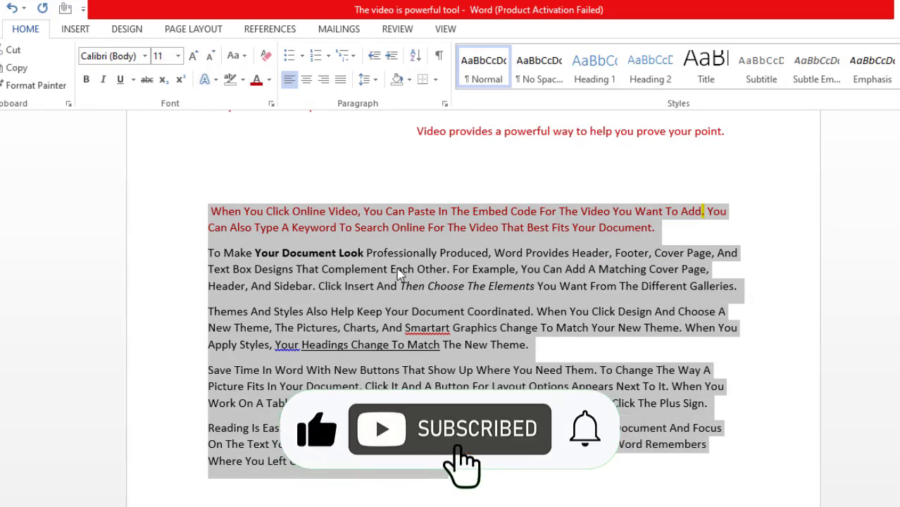
left_click(267, 56)
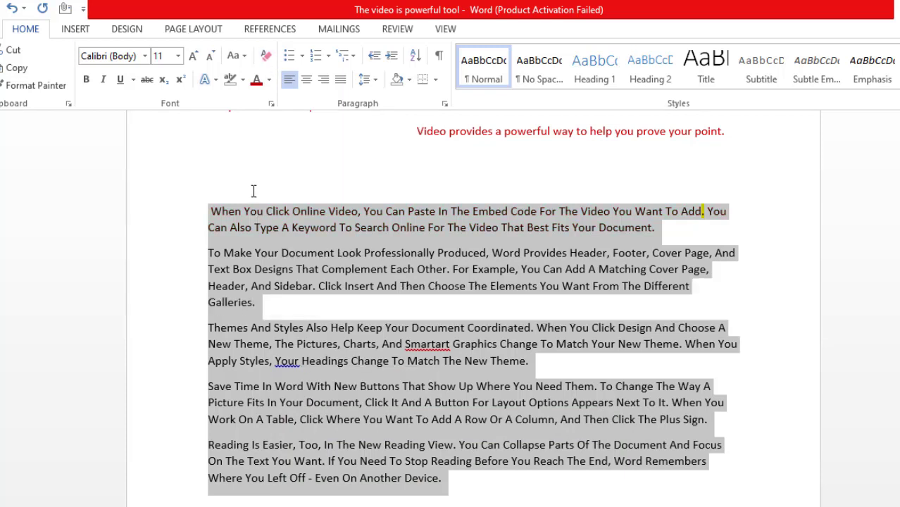